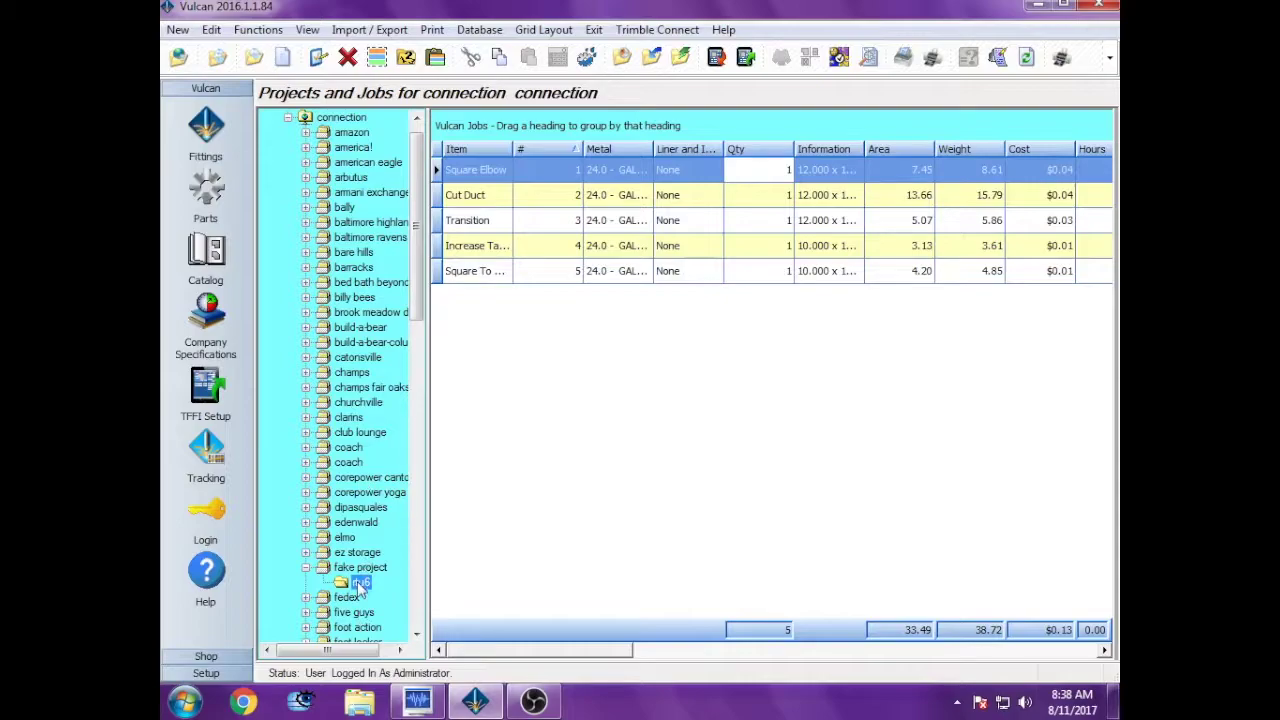
# Step: Browse the Rectangular group's fitting thumbnails for job rtu6, then close the gallery
pyautogui.click(284, 62)
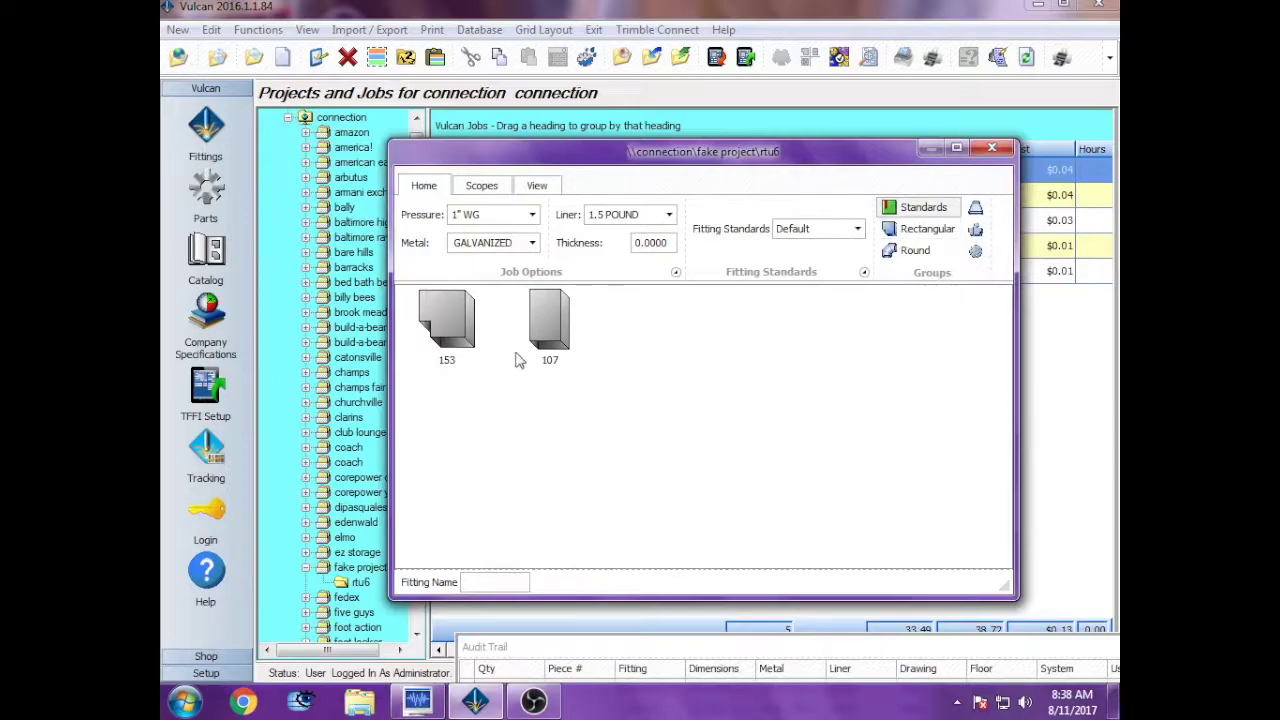
pyautogui.click(925, 229)
pyautogui.scroll(-6, 818, 402)
pyautogui.scroll(6, 822, 401)
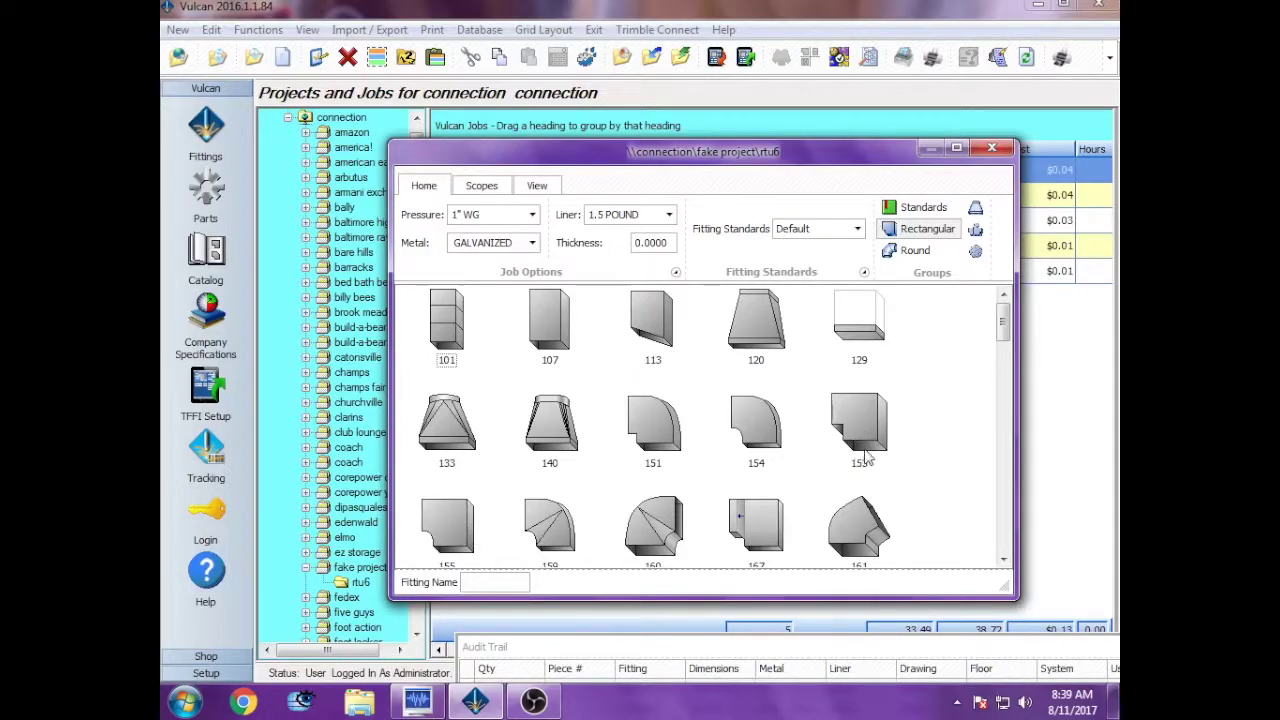
pyautogui.scroll(-3, 866, 472)
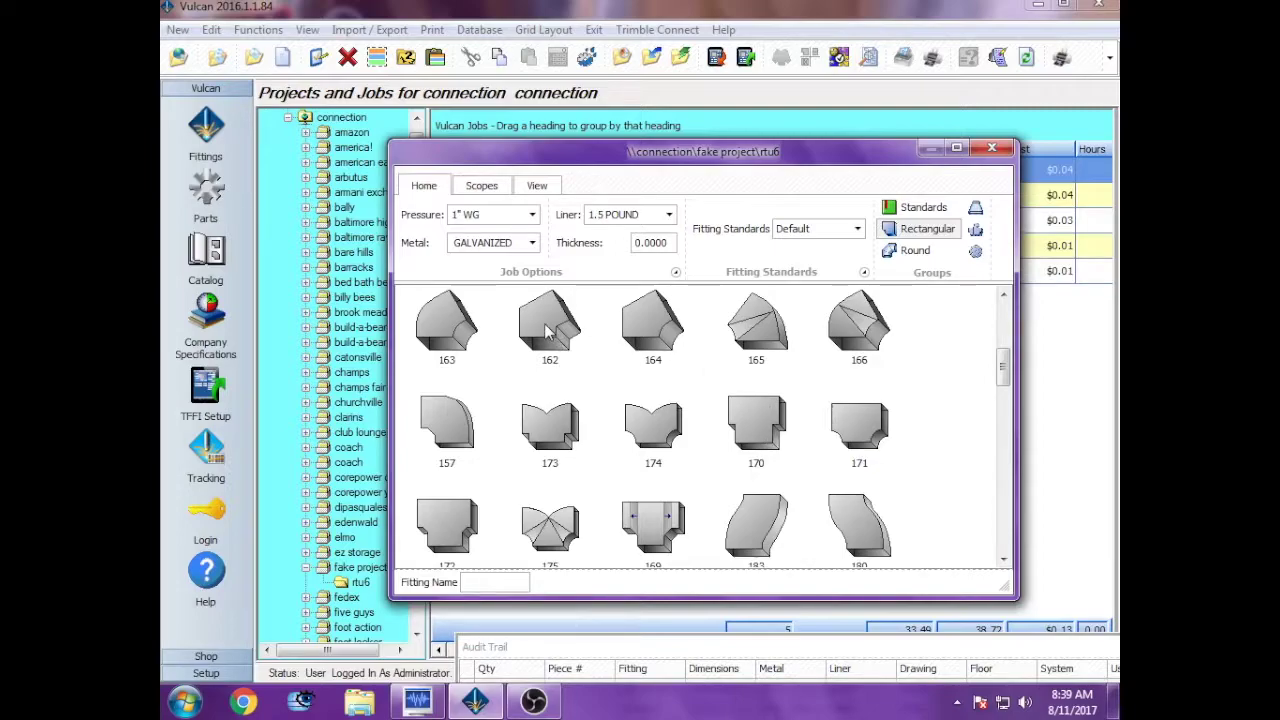
pyautogui.scroll(-2, 680, 365)
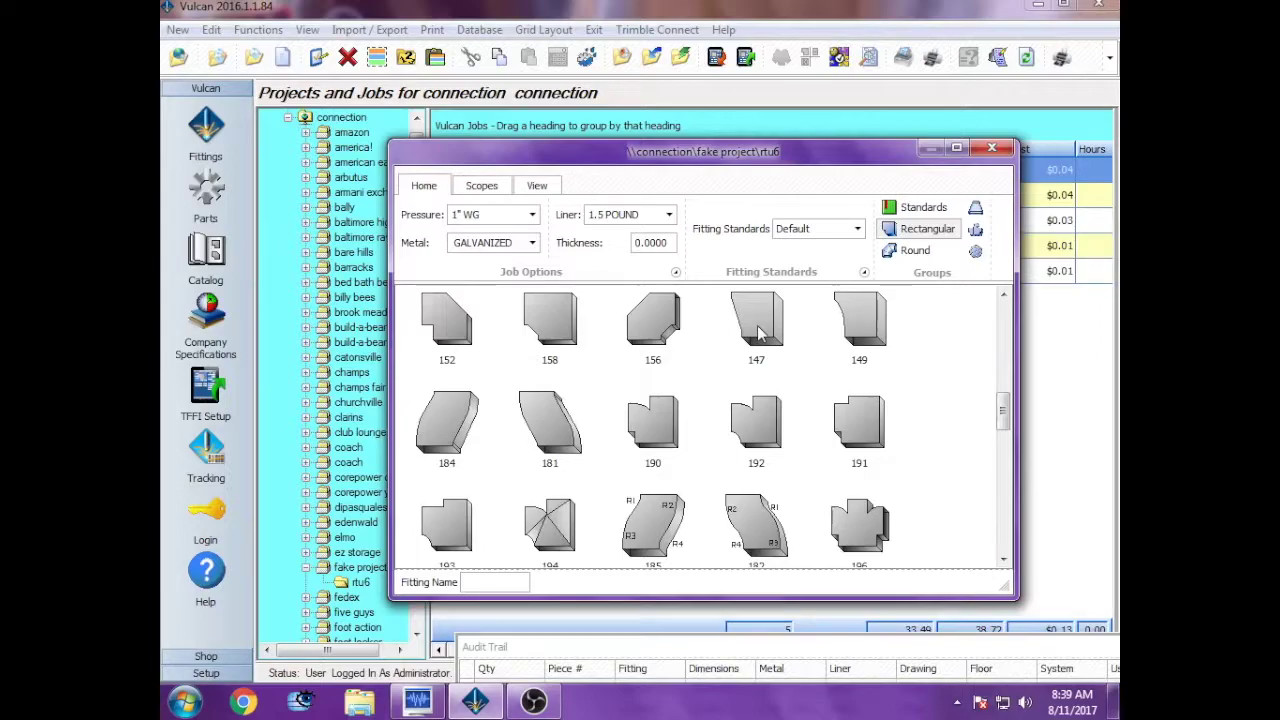
pyautogui.scroll(3, 757, 333)
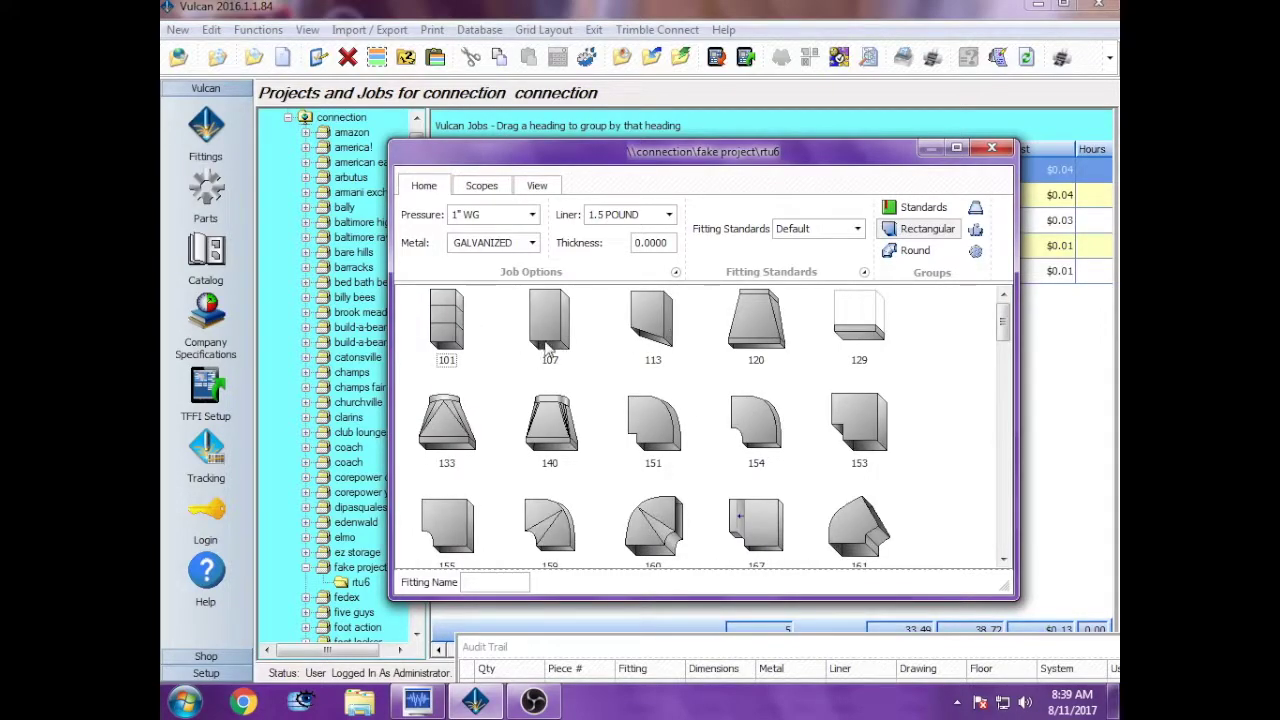
pyautogui.click(990, 149)
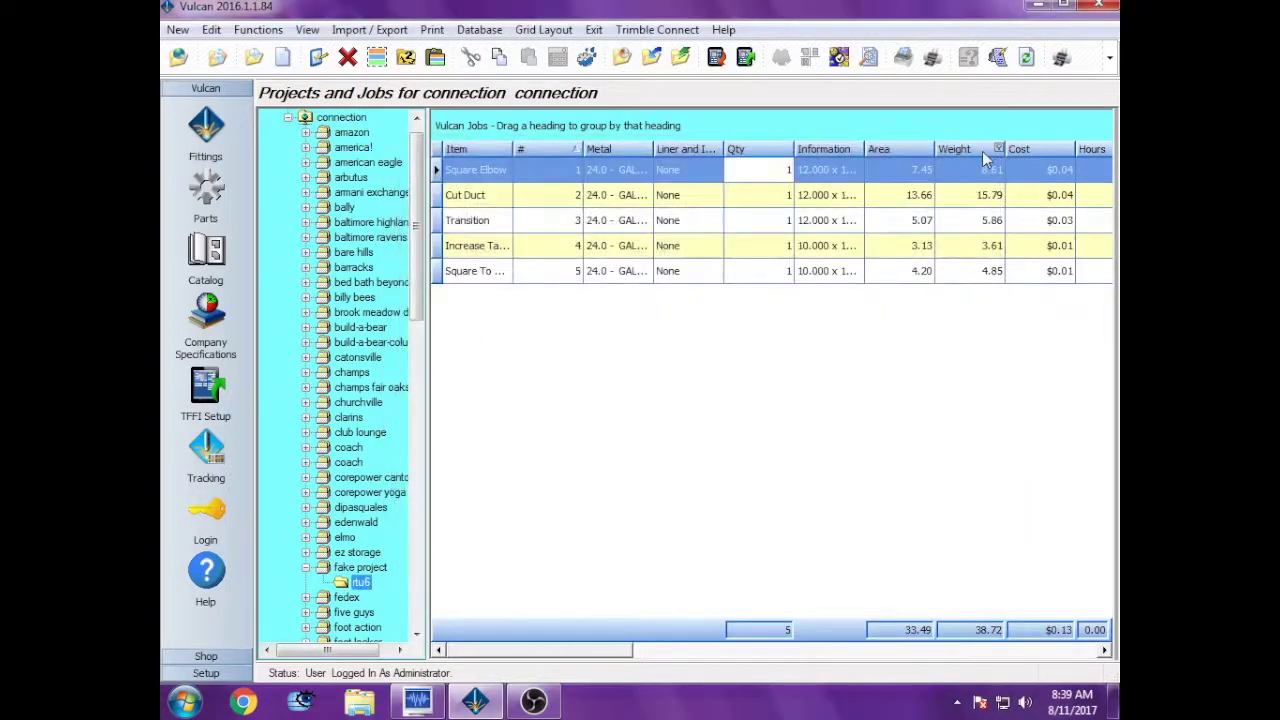
# Step: Review the Square Elbow dimensions and keep them, then bring up the Cut Duct fitting
pyautogui.doubleClick(530, 177)
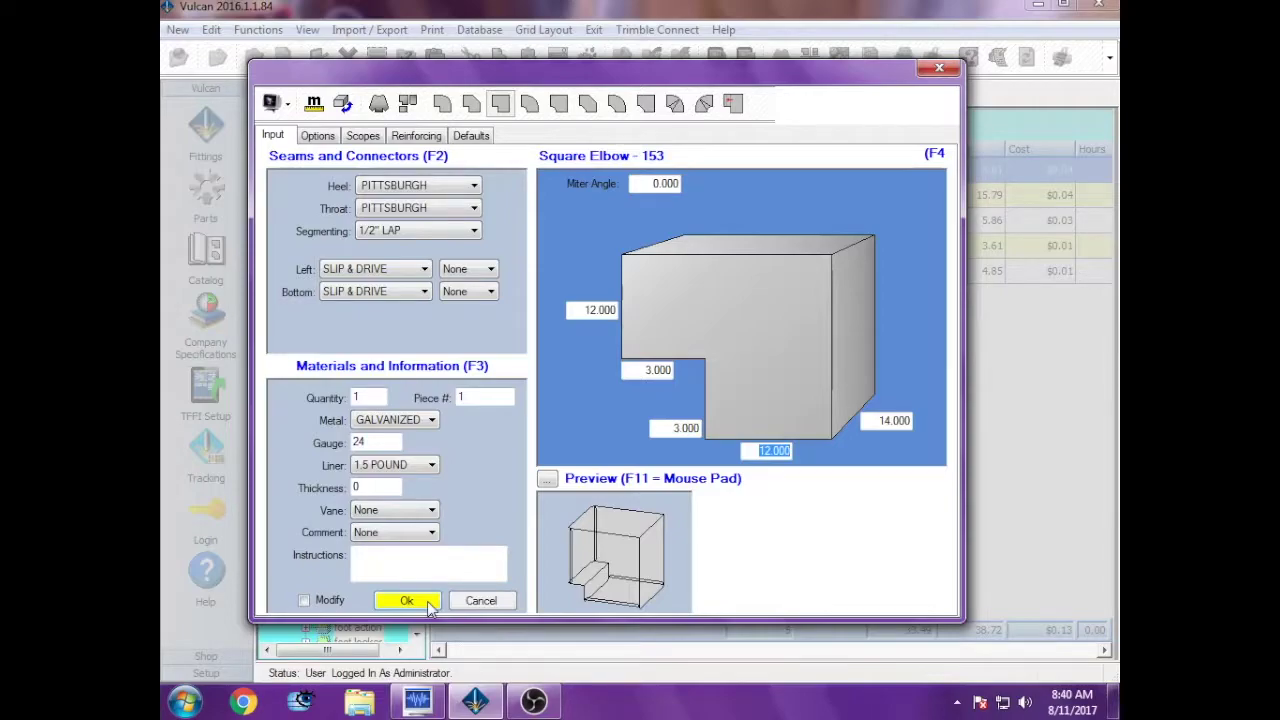
pyautogui.click(428, 606)
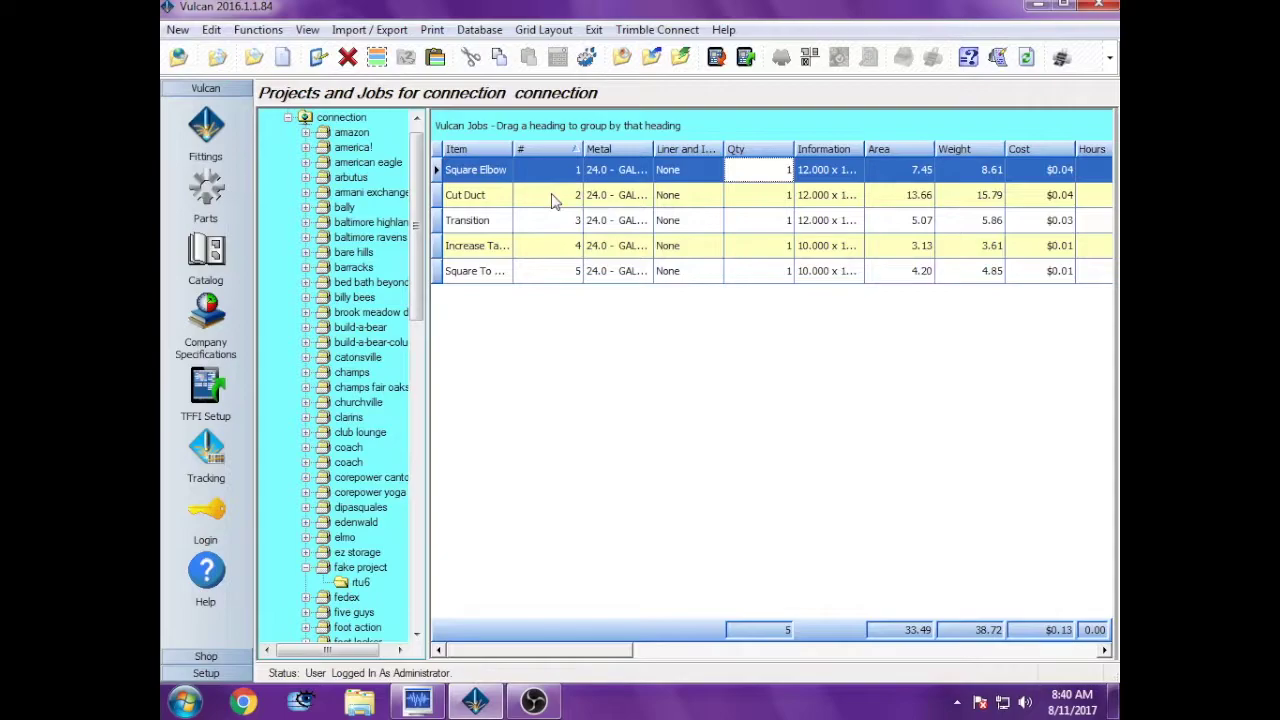
pyautogui.doubleClick(553, 200)
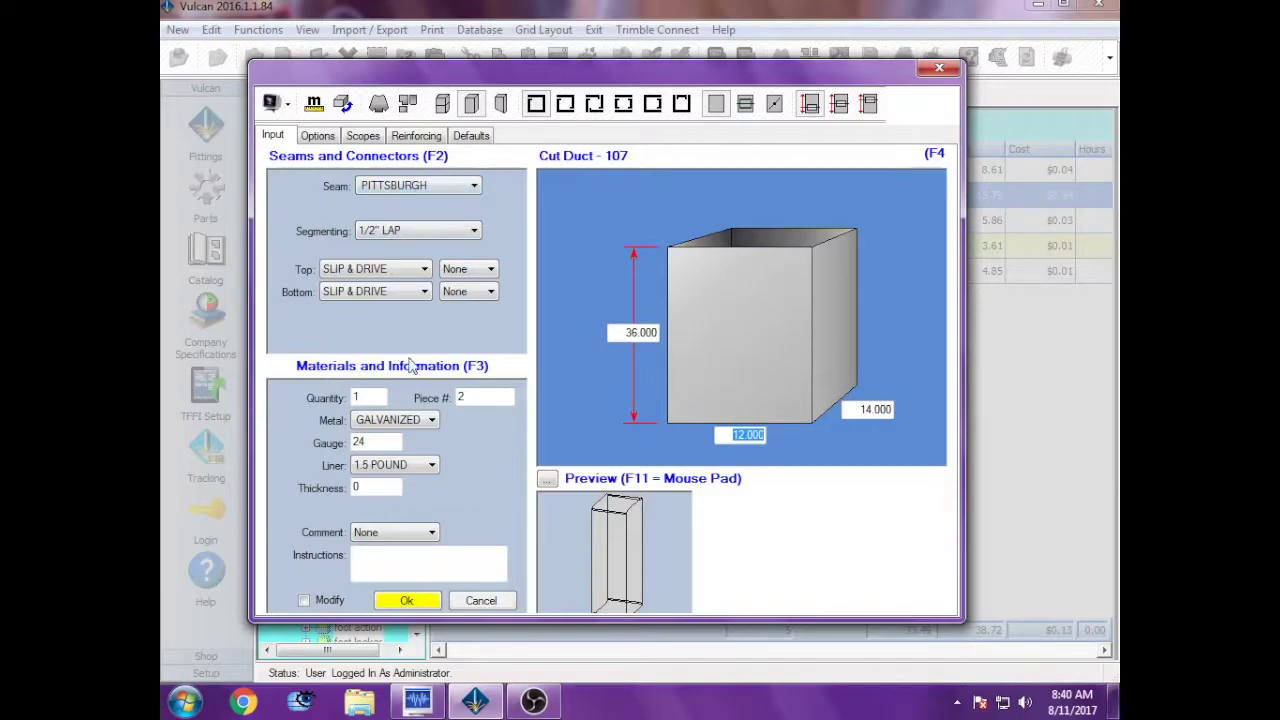
pyautogui.click(407, 601)
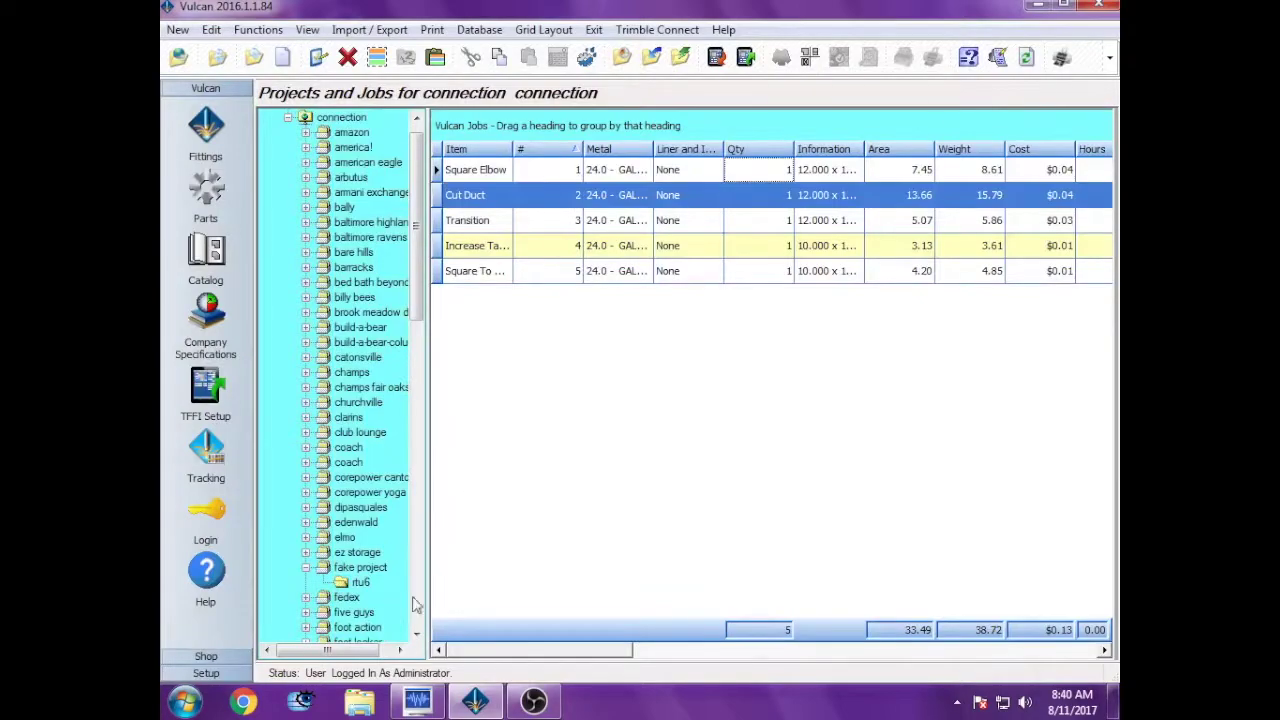
pyautogui.doubleClick(487, 221)
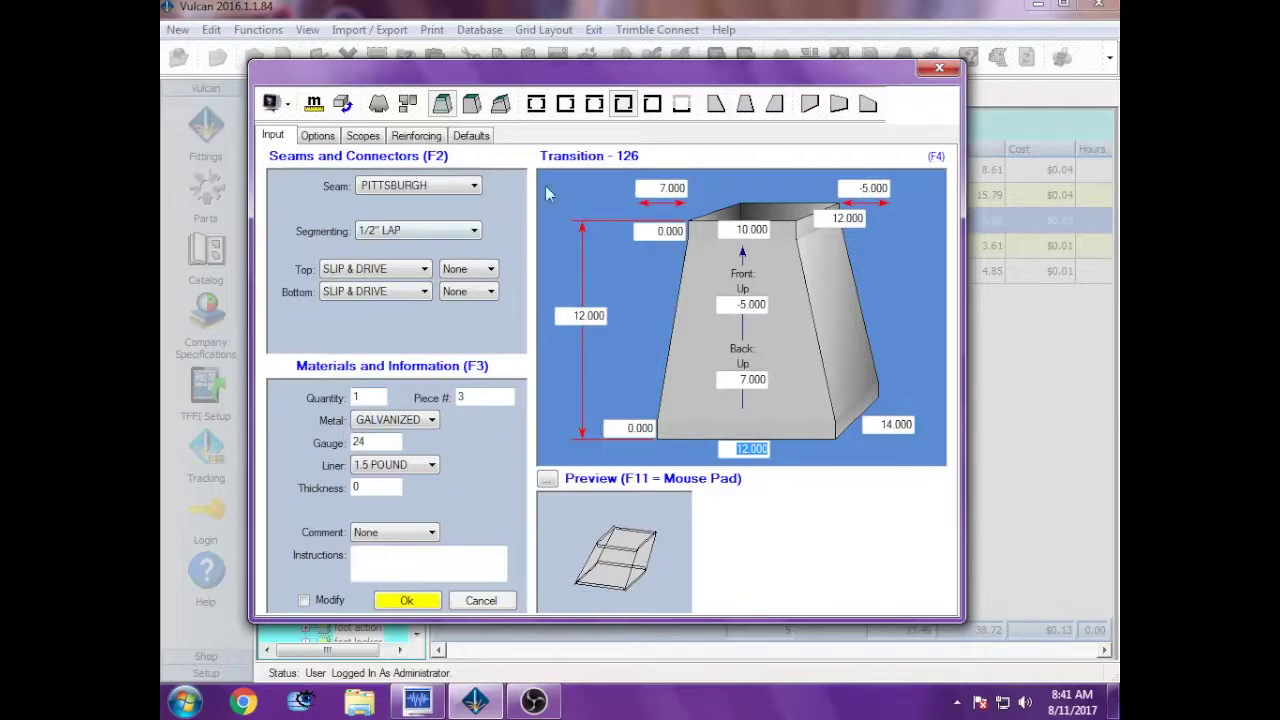
pyautogui.click(408, 601)
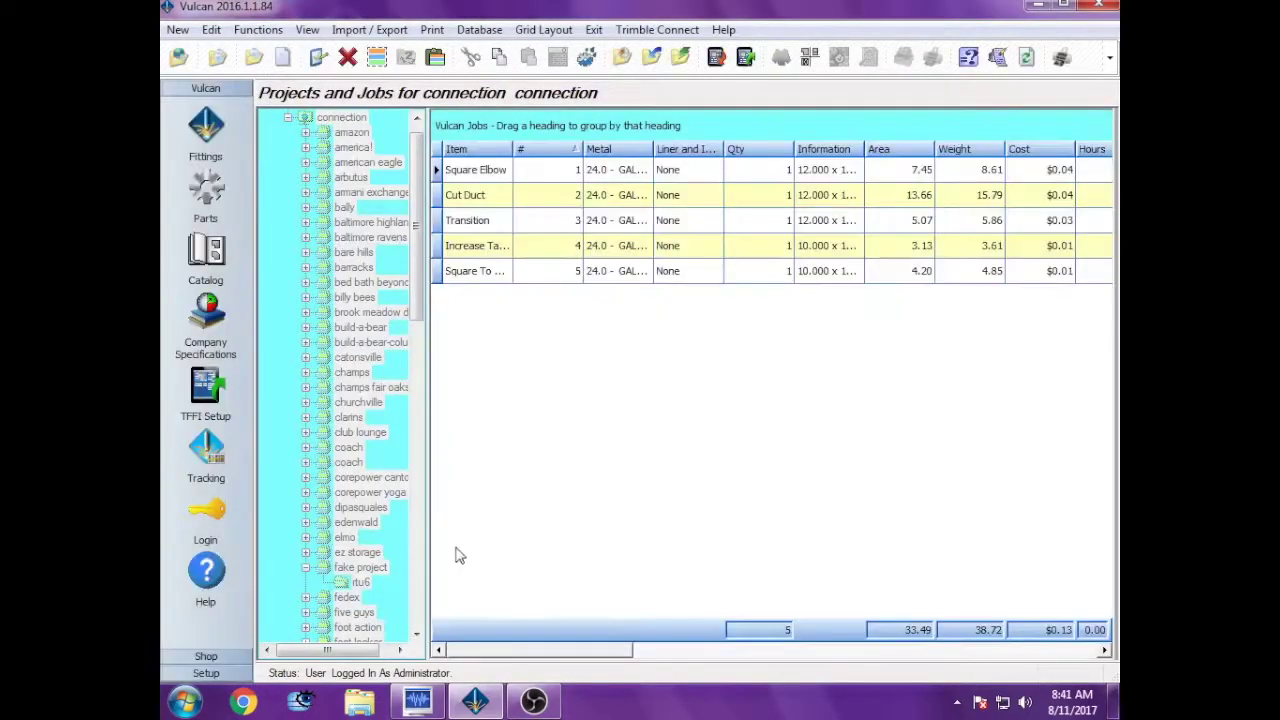
pyautogui.doubleClick(531, 246)
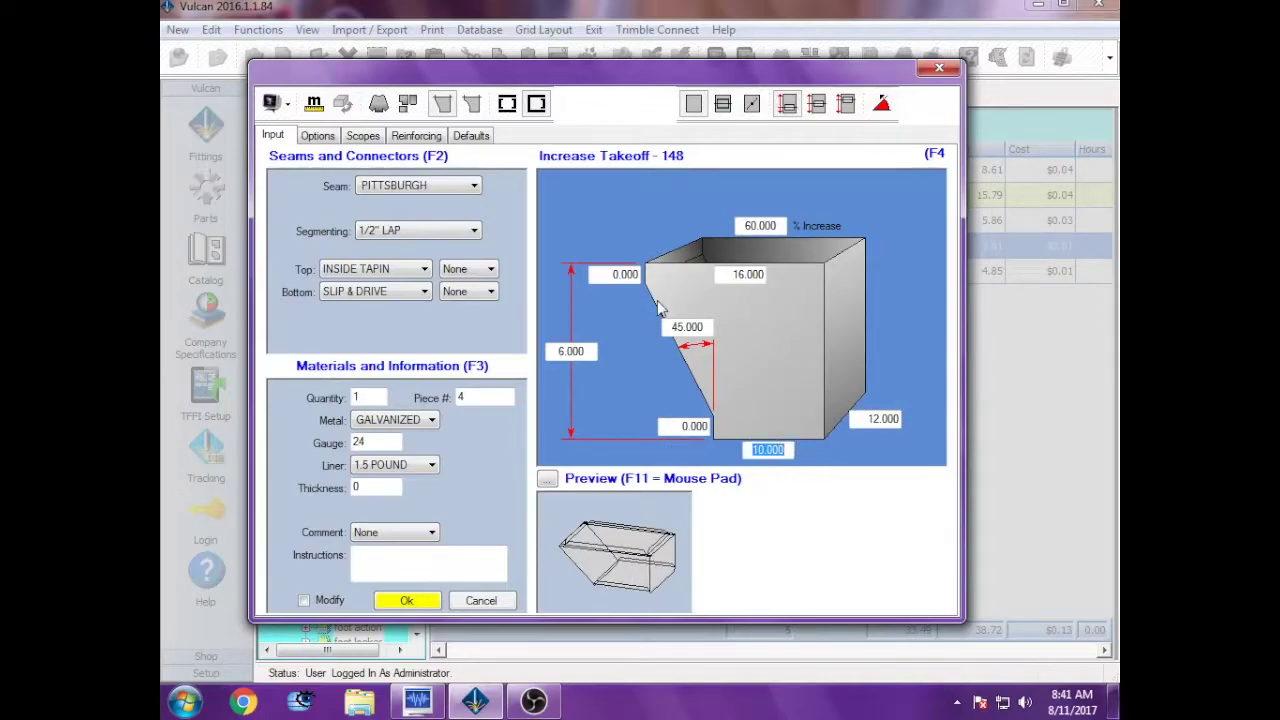
pyautogui.click(422, 190)
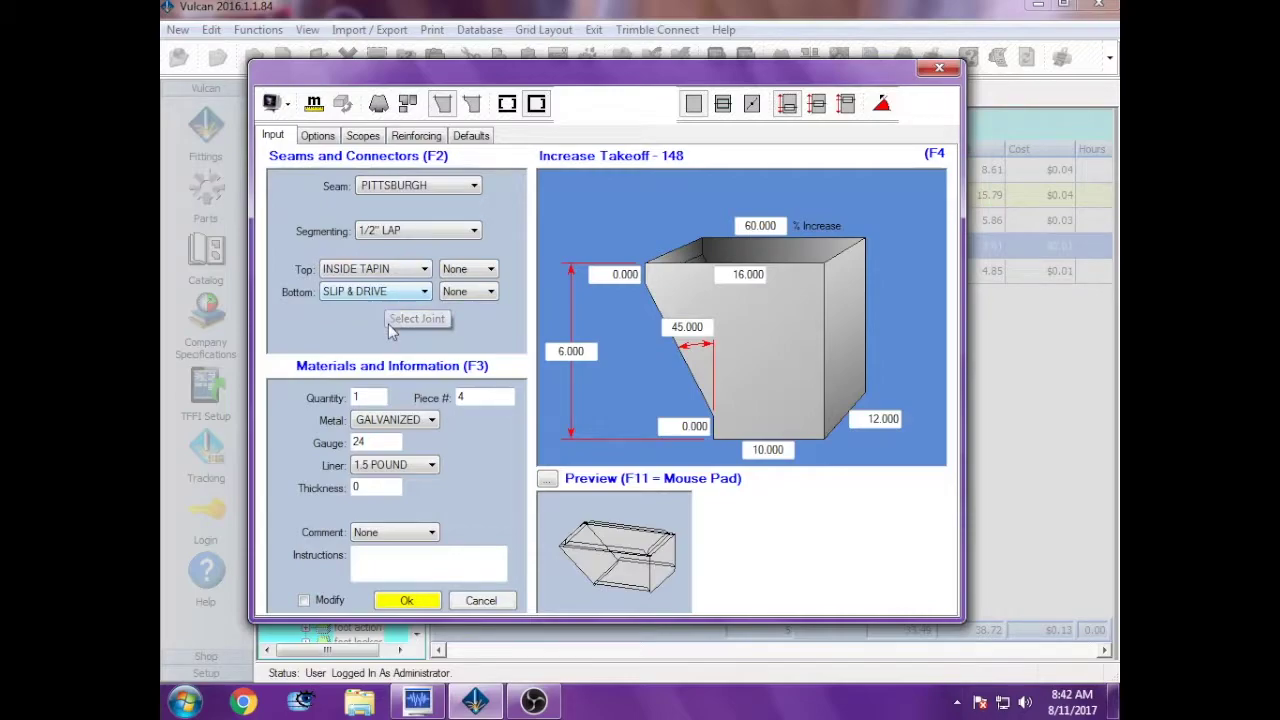
pyautogui.click(407, 601)
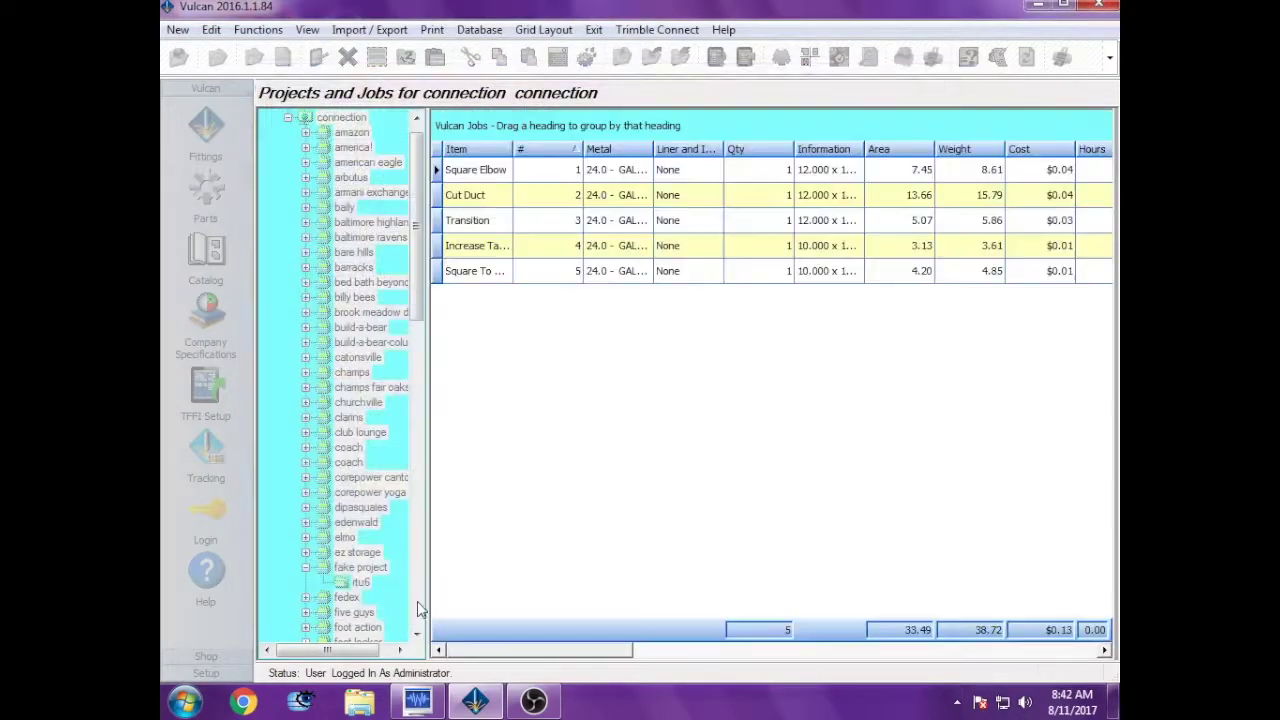
pyautogui.doubleClick(533, 271)
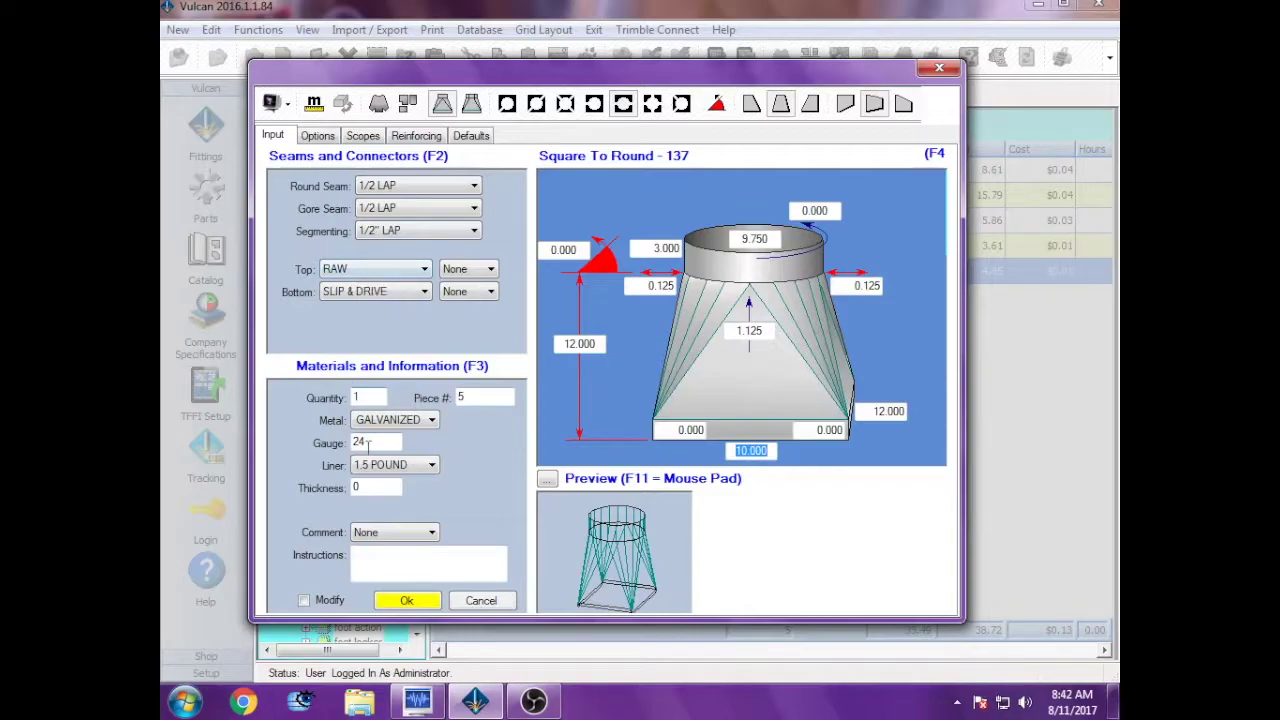
pyautogui.click(405, 601)
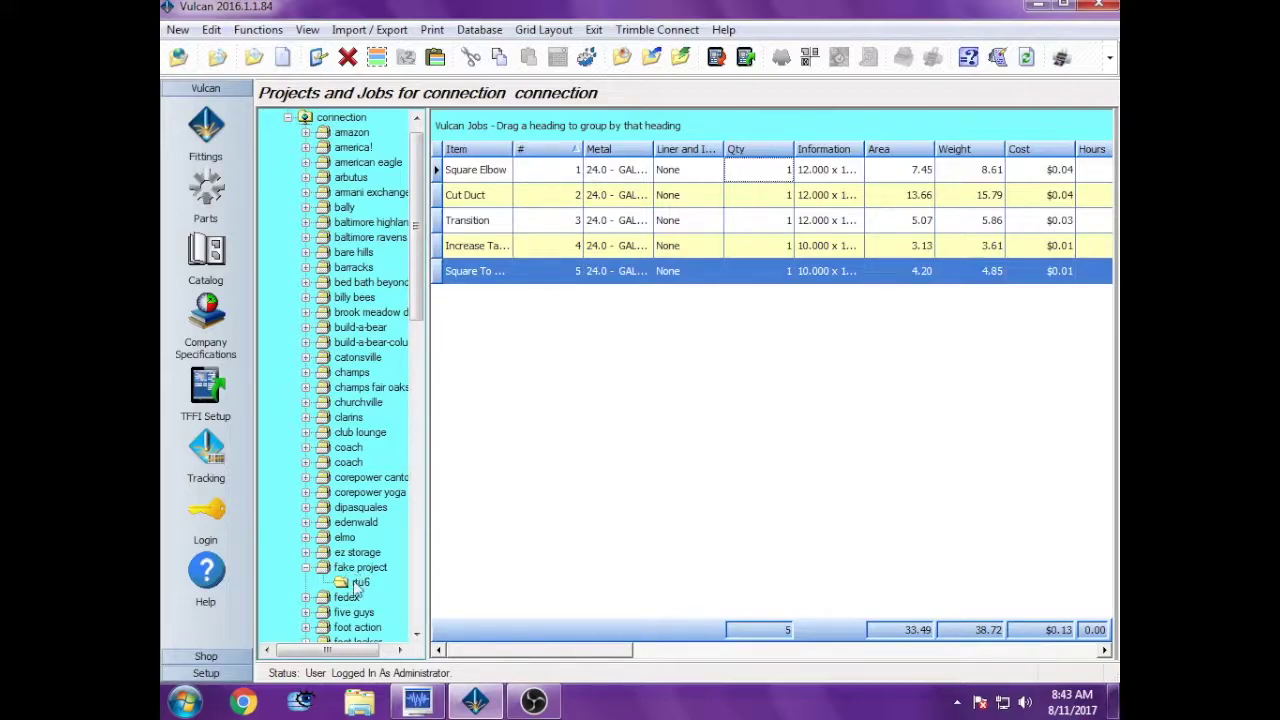
pyautogui.click(358, 583)
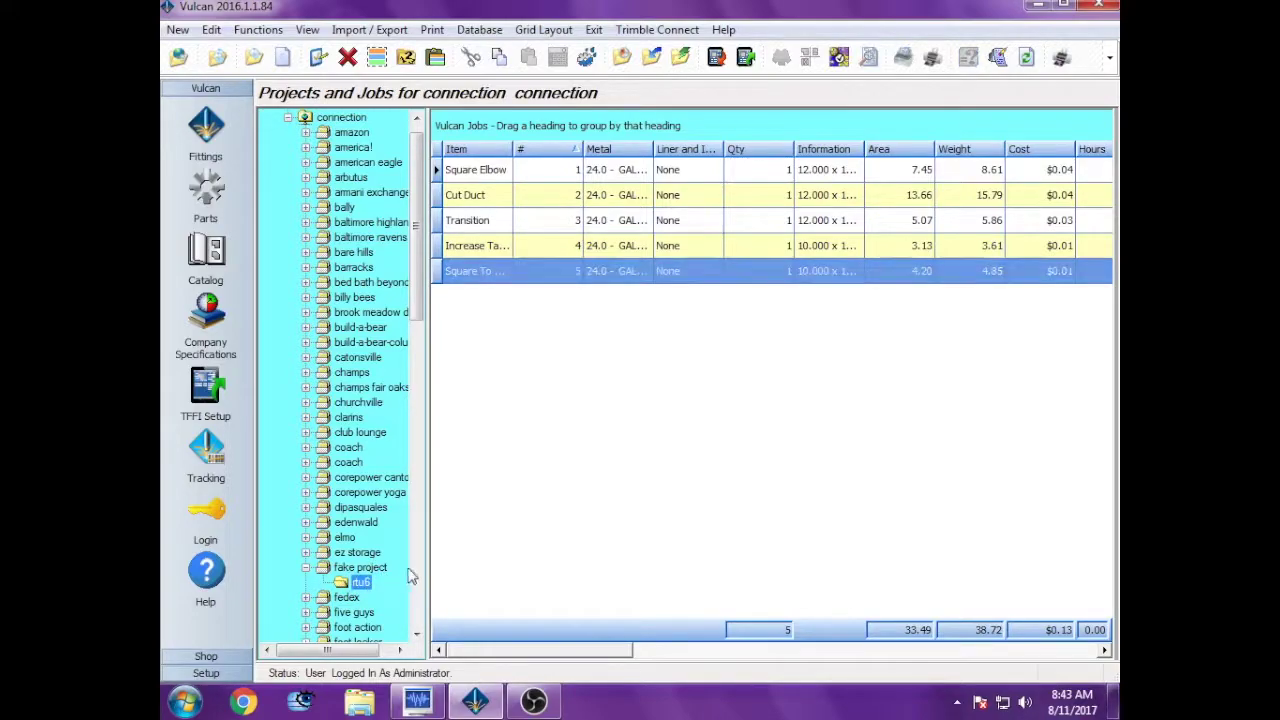
# Step: Process rtu6 with the Area/Highest nesting options, review the sheet, and save the nest
pyautogui.click(840, 60)
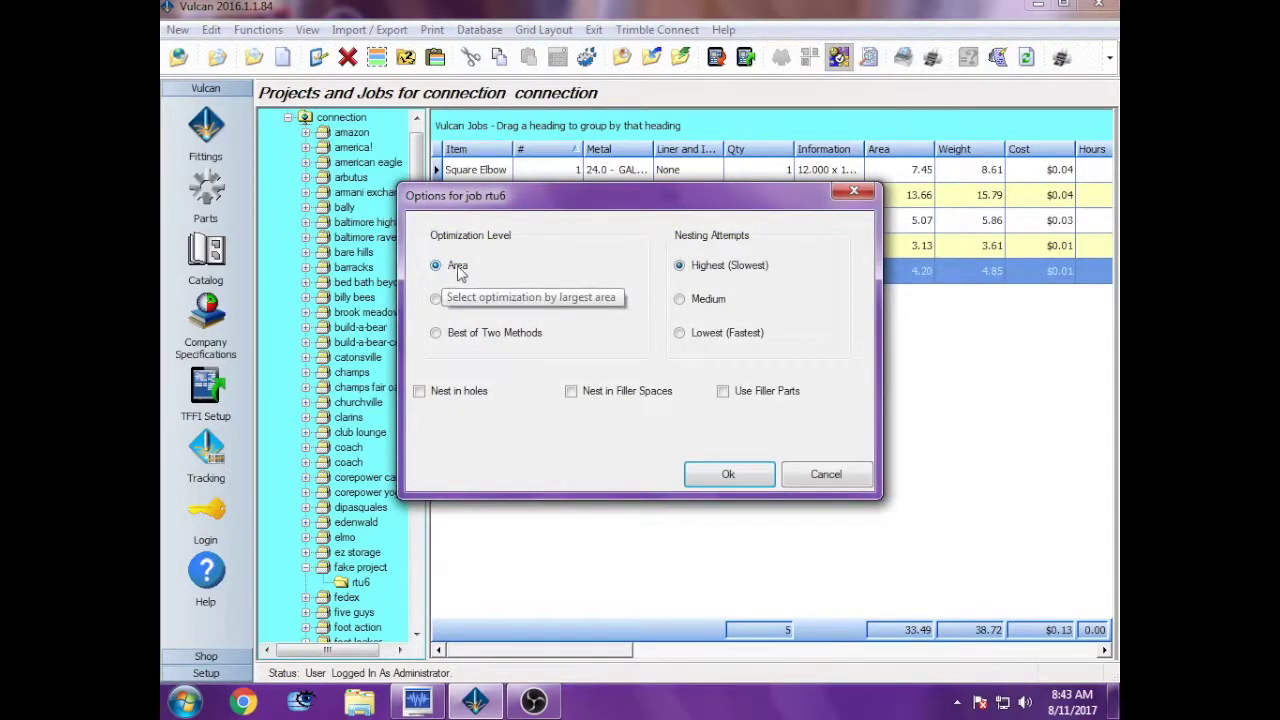
pyautogui.click(727, 476)
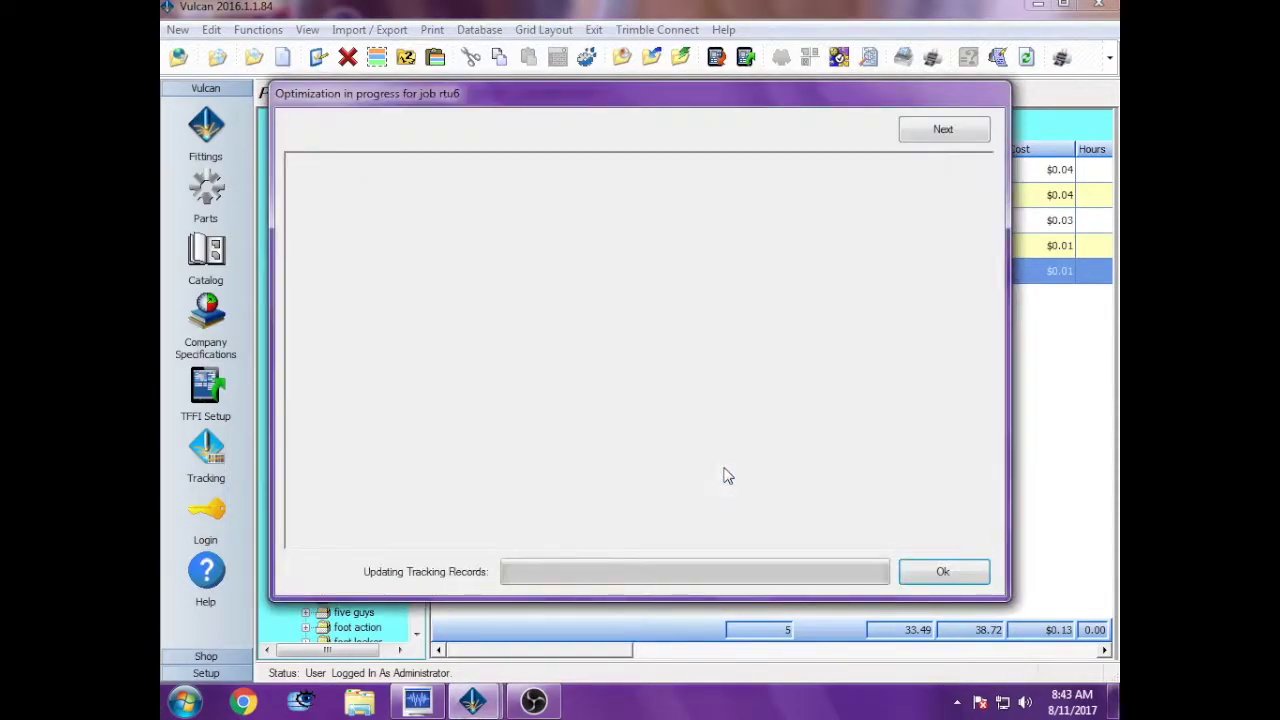
pyautogui.click(868, 60)
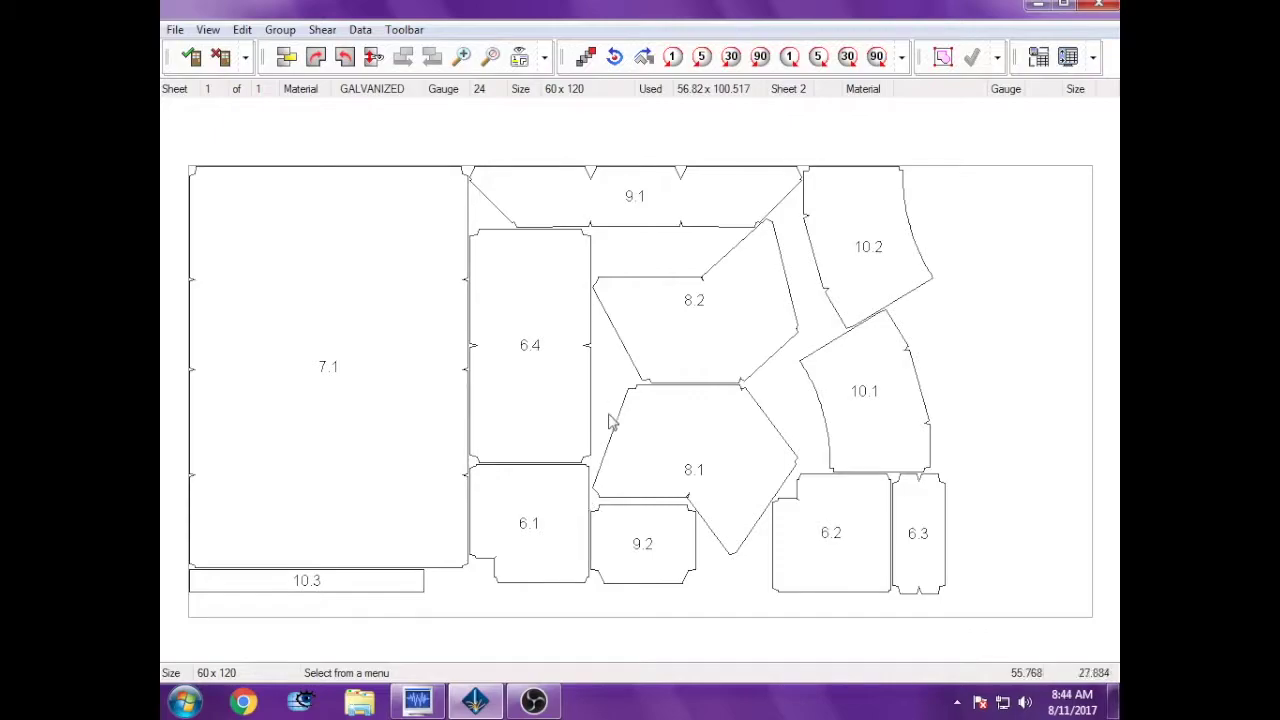
pyautogui.click(186, 57)
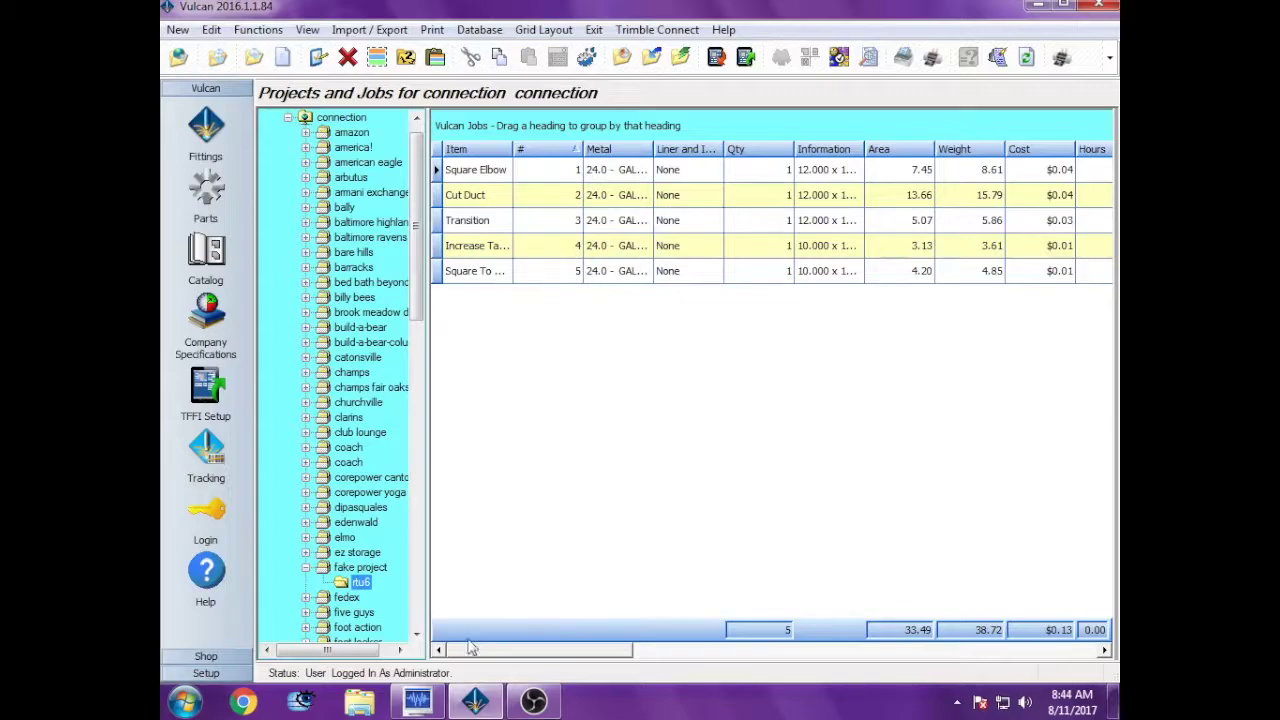
# Step: Download rtu6 through Companel as 526001.cnc, replacing the old file, then list fake project's jobs
pyautogui.click(418, 700)
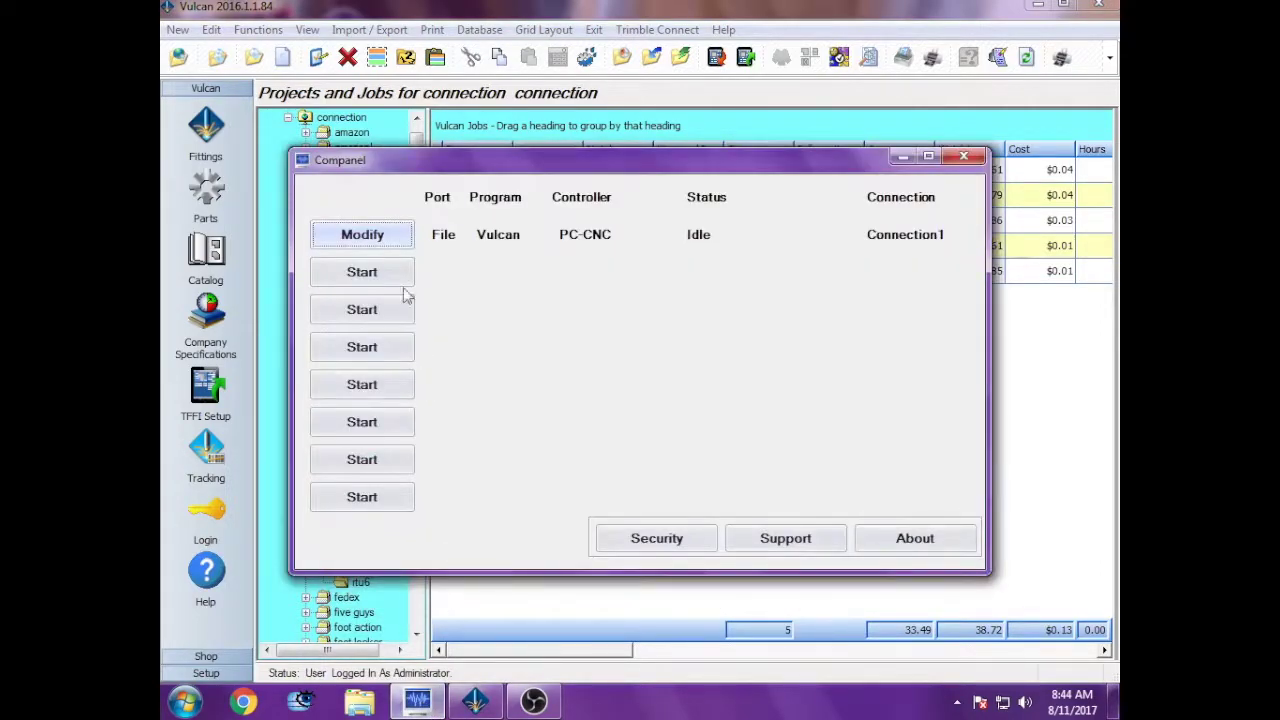
pyautogui.click(377, 234)
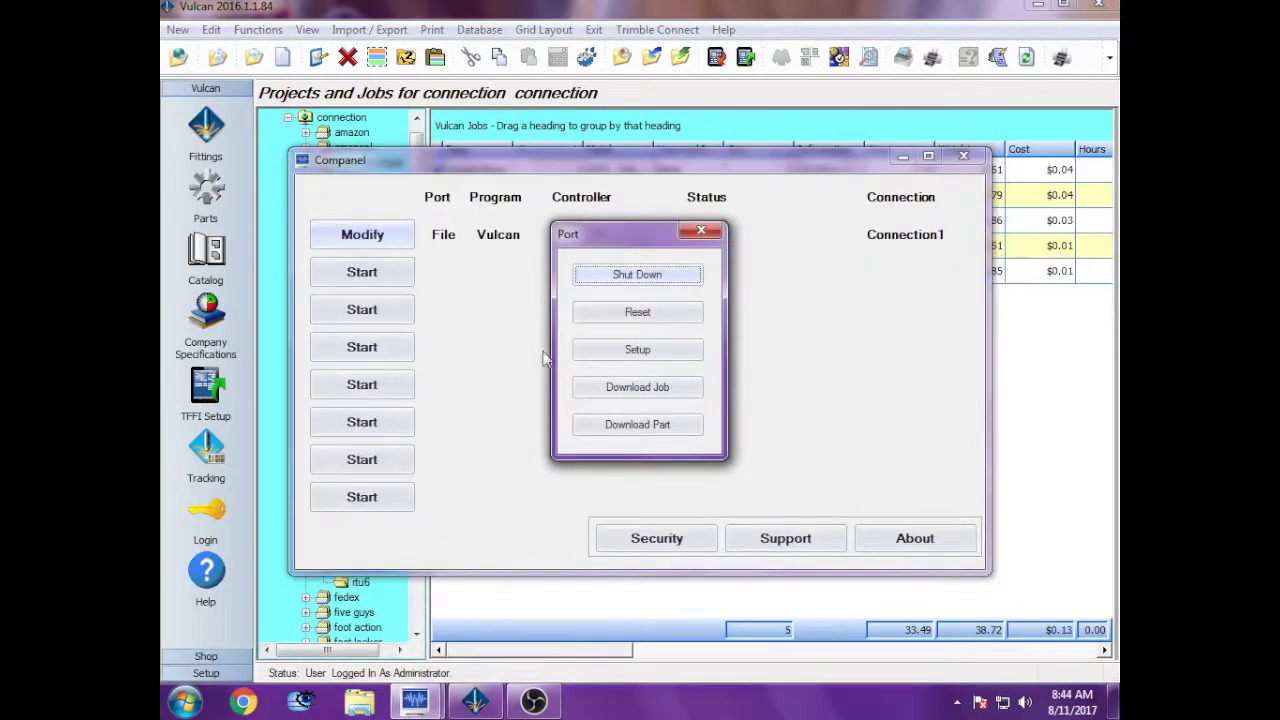
pyautogui.click(602, 387)
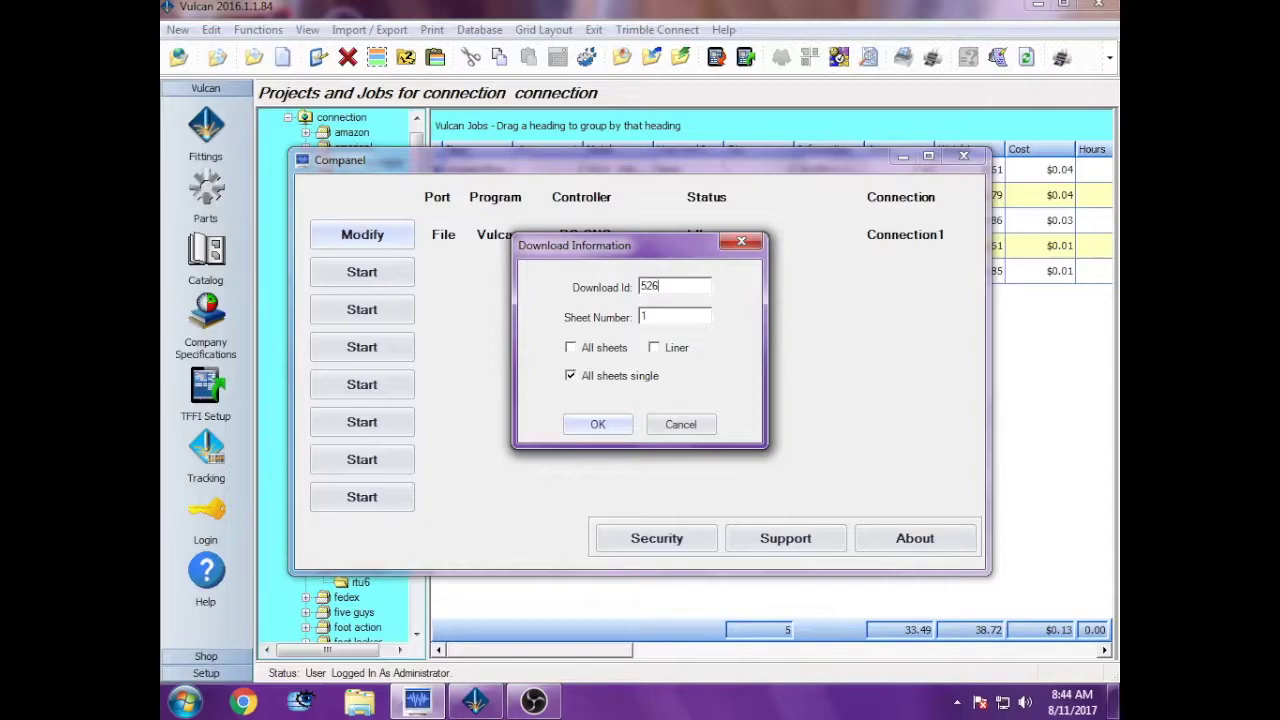
pyautogui.press('Return')
pyautogui.press('Return')
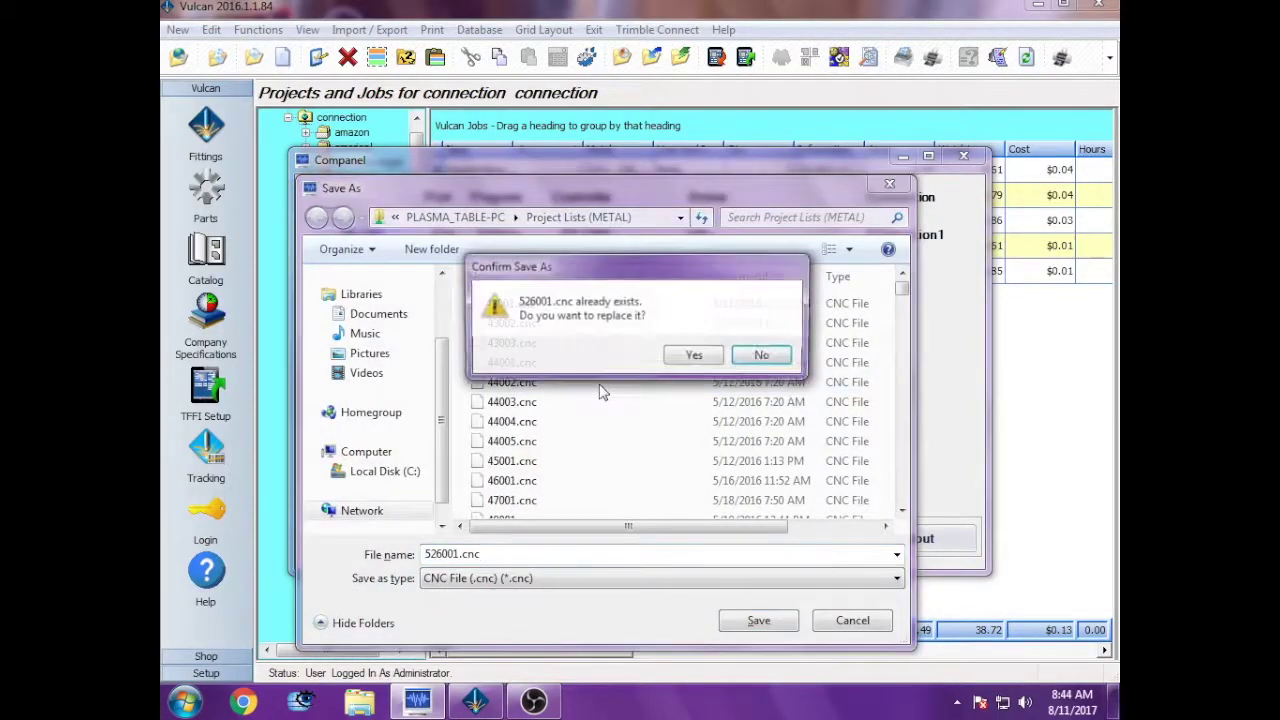
pyautogui.click(697, 357)
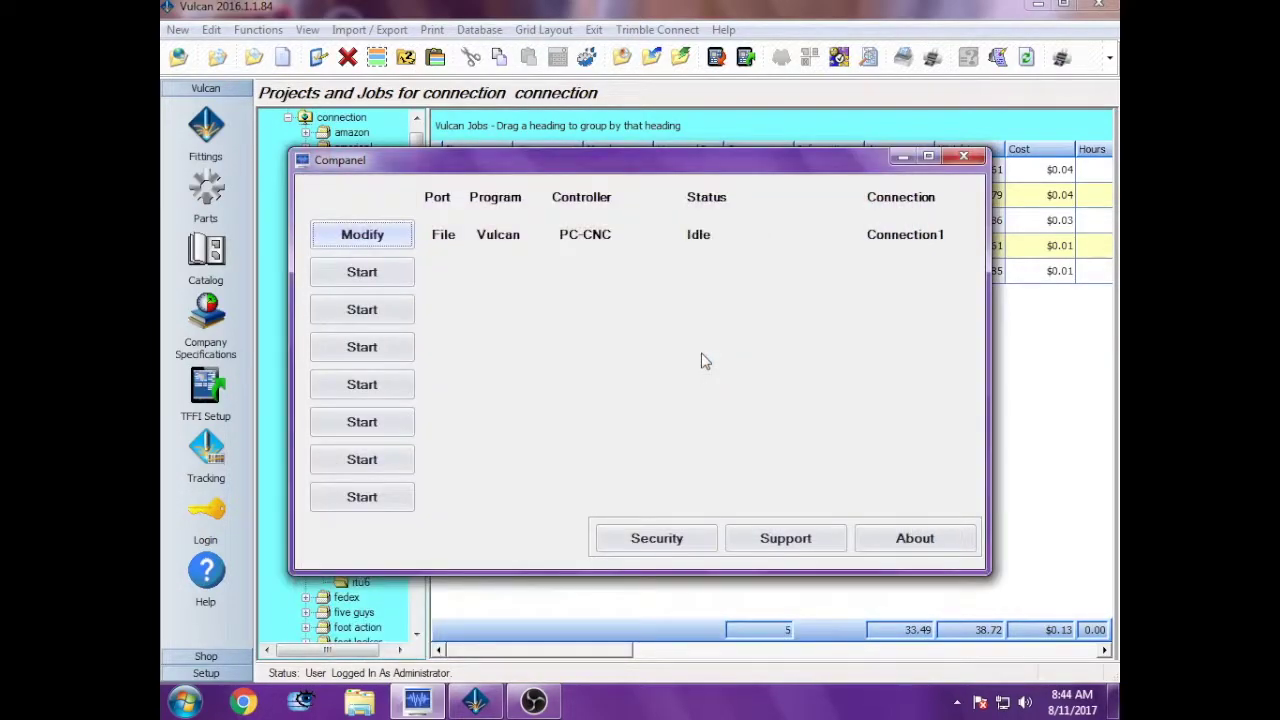
pyautogui.click(904, 156)
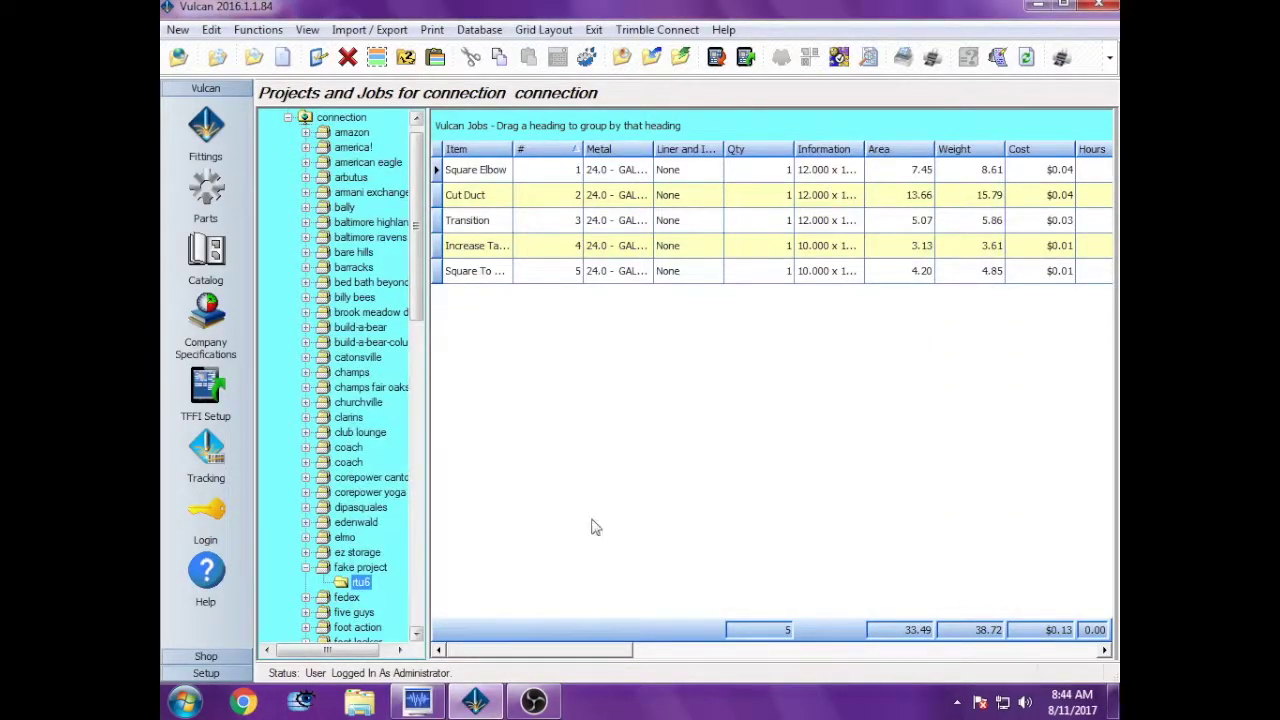
pyautogui.click(373, 568)
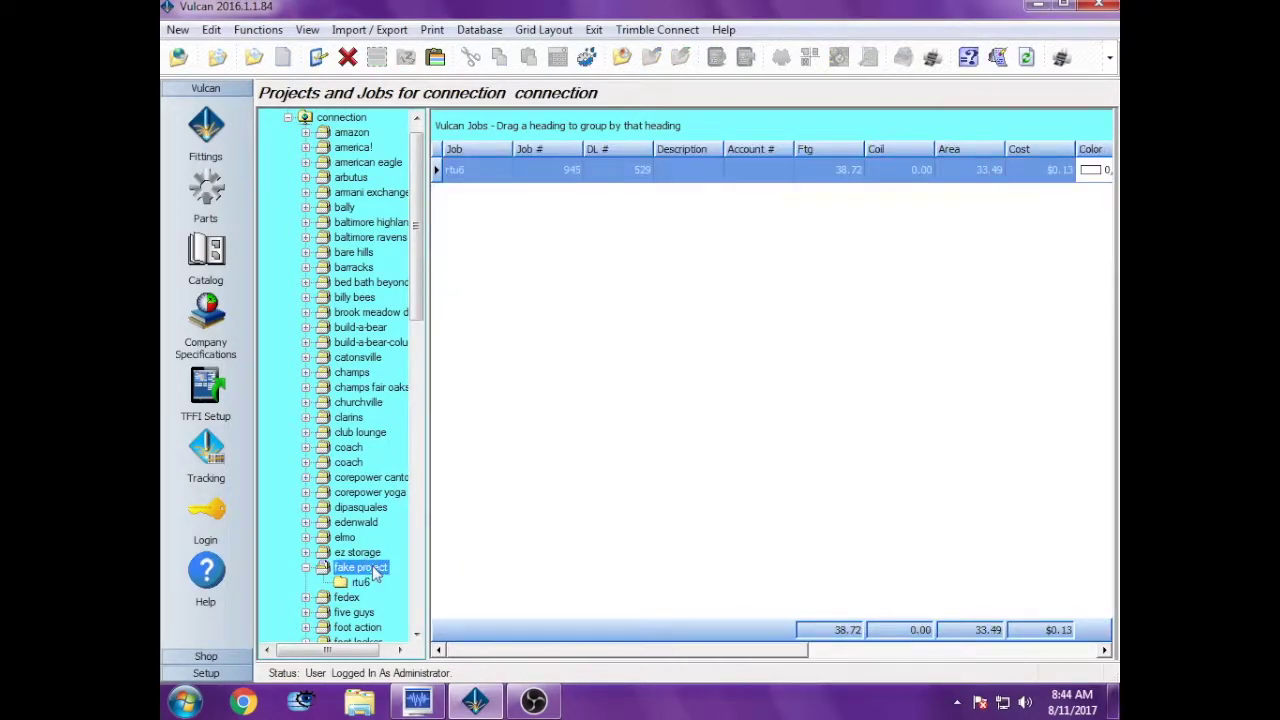